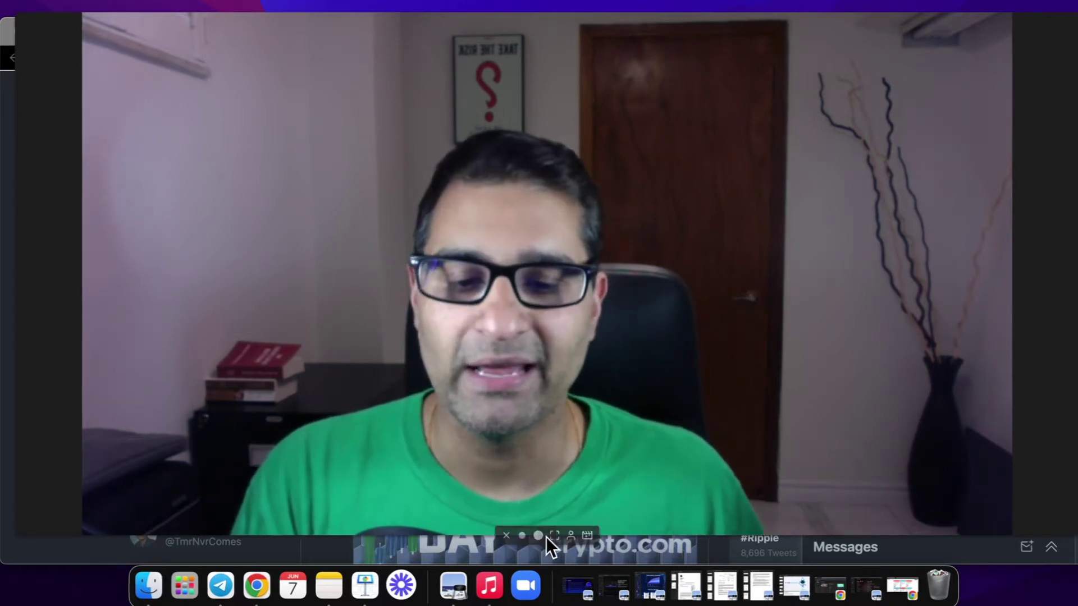
Shrink the webcam overlay so the five-level Bitcoin engagement tweet is fully visible.
{"action": "left_click", "coordinate": [545, 537]}
{"action": "left_click", "coordinate": [539, 536]}
{"action": "left_click_drag", "start_coordinate": [217, 433], "coordinate": [1016, 239]}
{"action": "mouse_move", "coordinate": [1033, 284]}
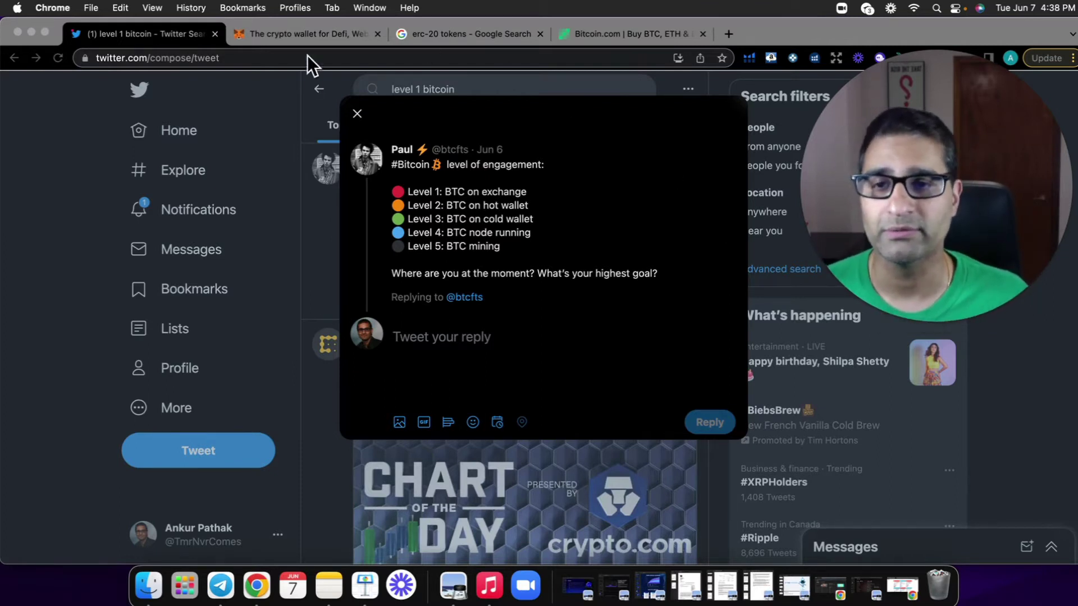
Close the Twitter tab, browse the metamask.io homepage, and switch to the erc-20 tokens results.
{"action": "left_click", "coordinate": [214, 34]}
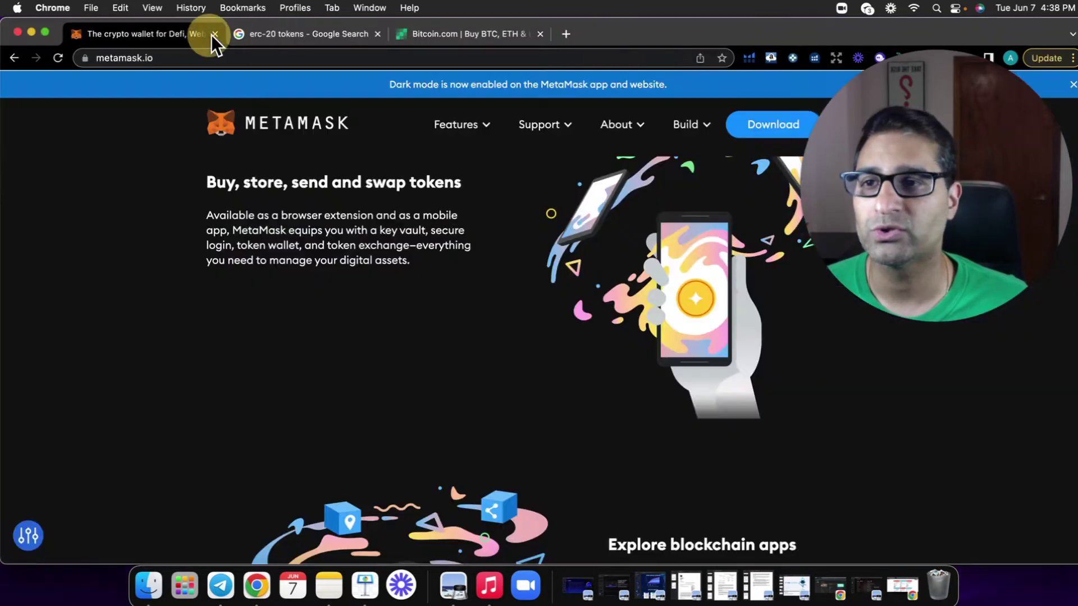
{"action": "scroll", "coordinate": [462, 197], "scroll_direction": "up", "scroll_amount": 5}
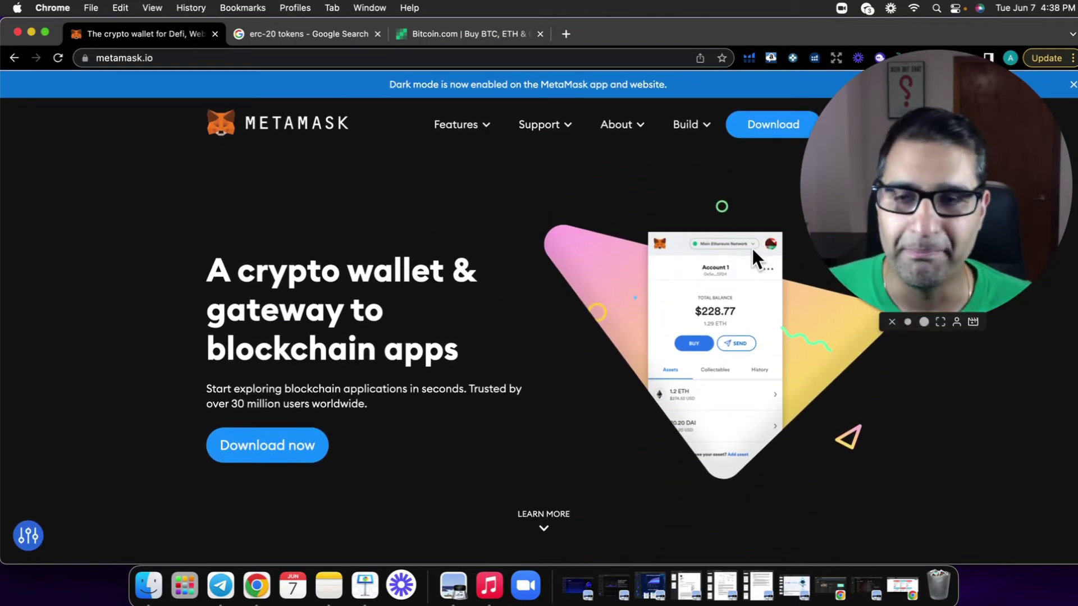
{"action": "mouse_move", "coordinate": [910, 306]}
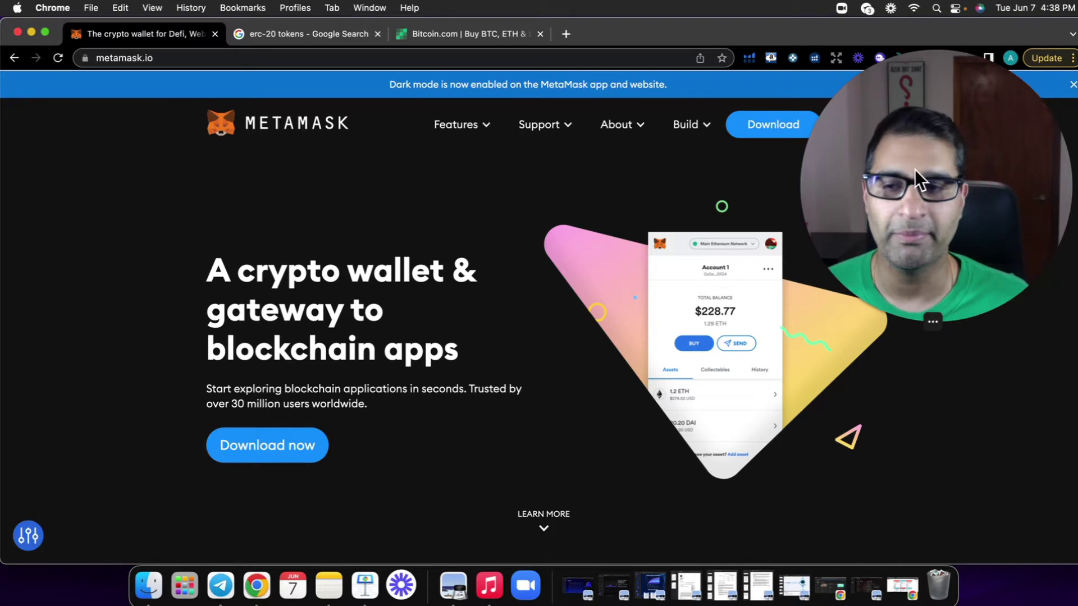
{"action": "left_click_drag", "start_coordinate": [915, 170], "coordinate": [936, 331]}
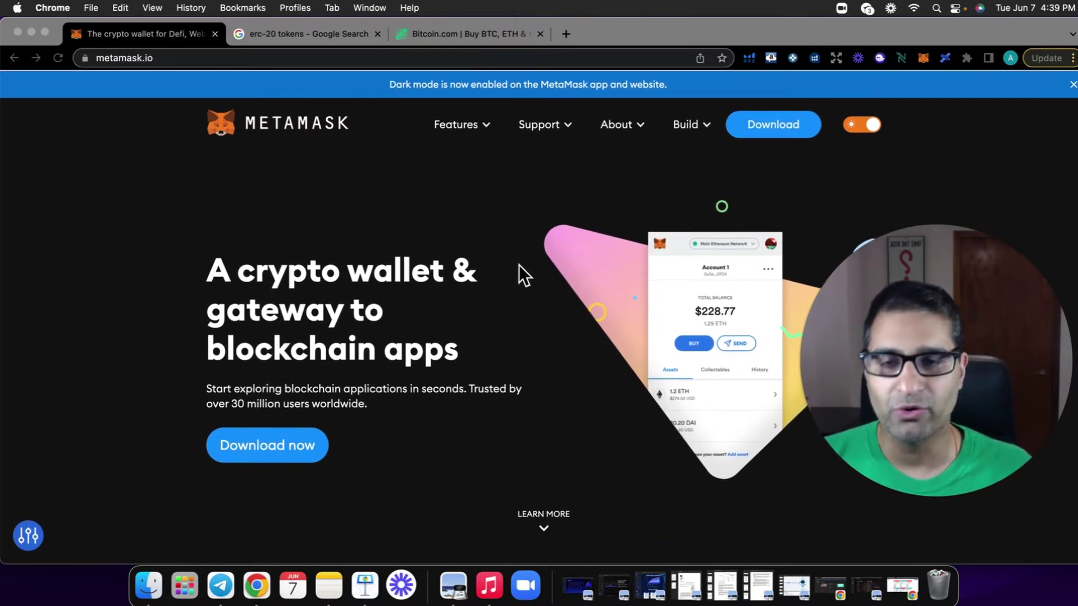
{"action": "scroll", "coordinate": [530, 265], "scroll_direction": "down", "scroll_amount": 2}
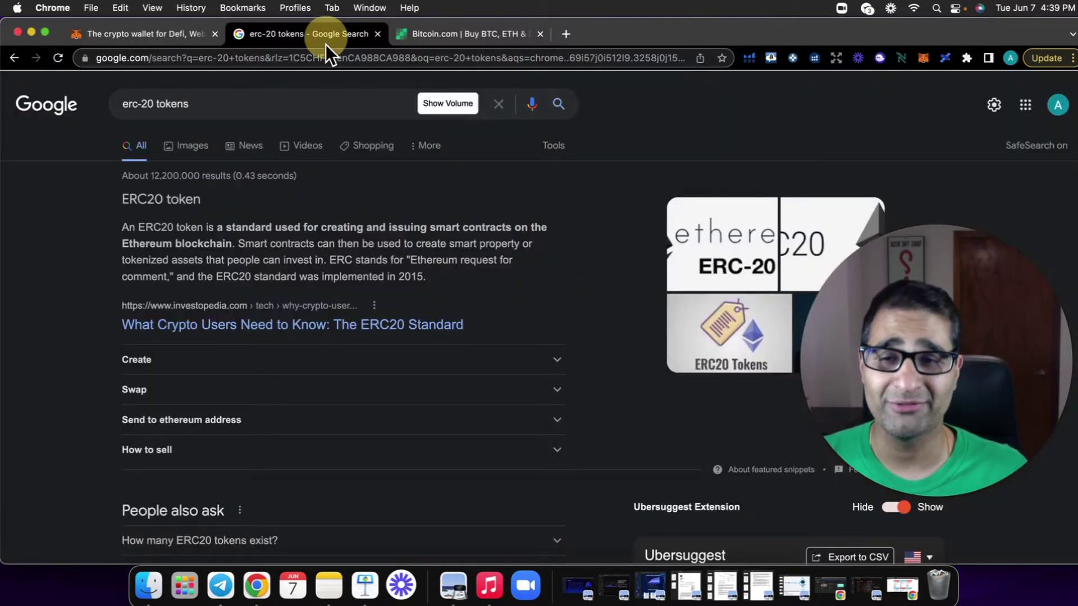
{"action": "left_click", "coordinate": [333, 36]}
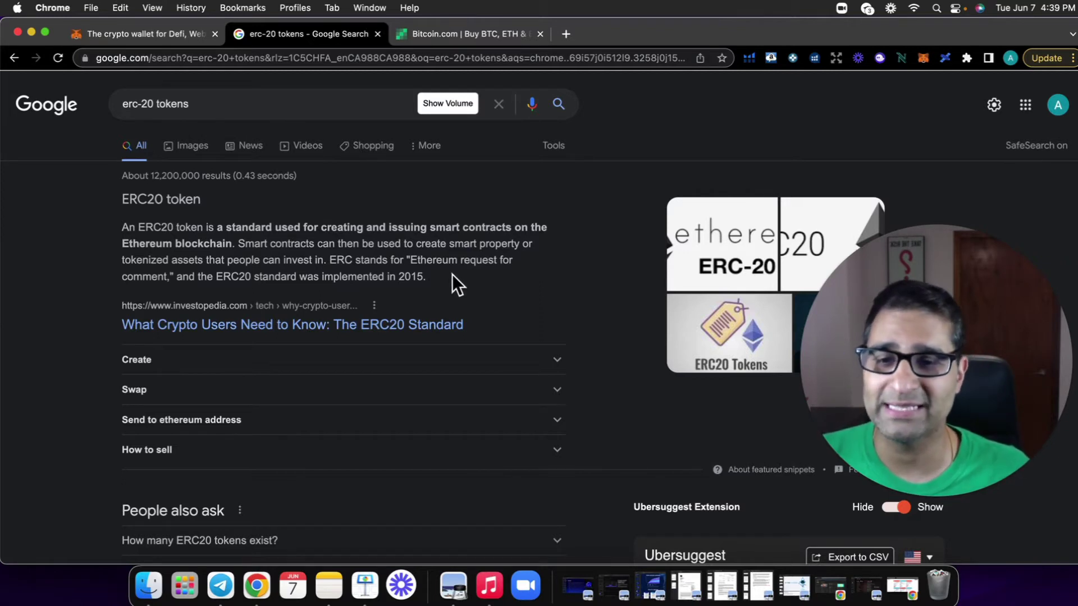
Highlight the ERC20 snippet's 2015 origin and token-standard sentences, then return to the MetaMask tab.
{"action": "left_click_drag", "start_coordinate": [418, 260], "coordinate": [493, 281]}
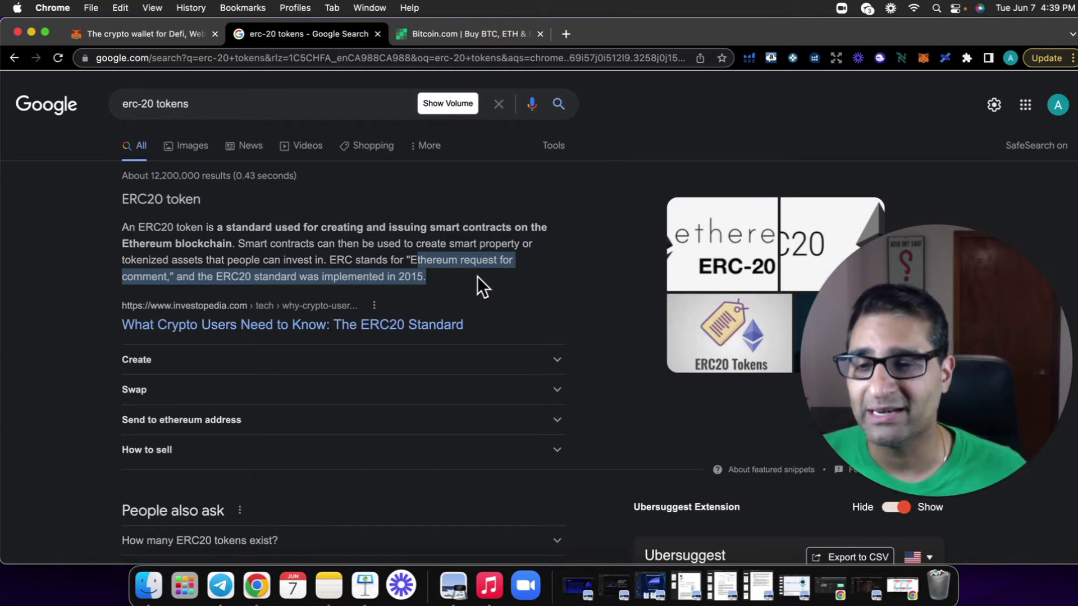
{"action": "left_click_drag", "start_coordinate": [123, 227], "coordinate": [300, 229]}
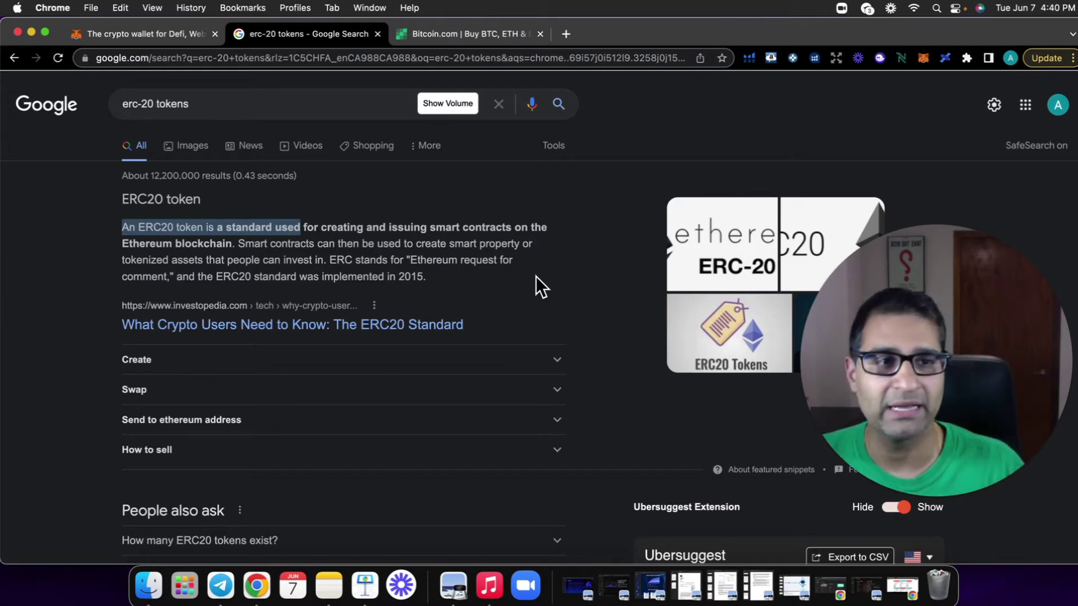
{"action": "left_click_drag", "start_coordinate": [891, 346], "coordinate": [484, 160]}
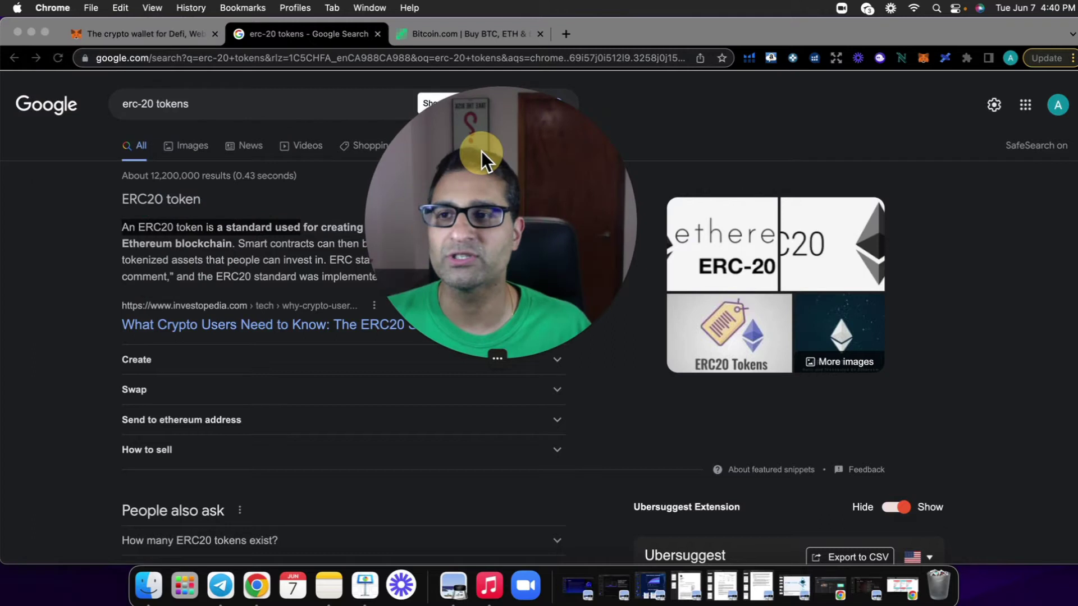
{"action": "left_click", "coordinate": [143, 34]}
Scroll up and down through the metamask.io homepage's wallet section.
{"action": "left_click_drag", "start_coordinate": [536, 252], "coordinate": [979, 281]}
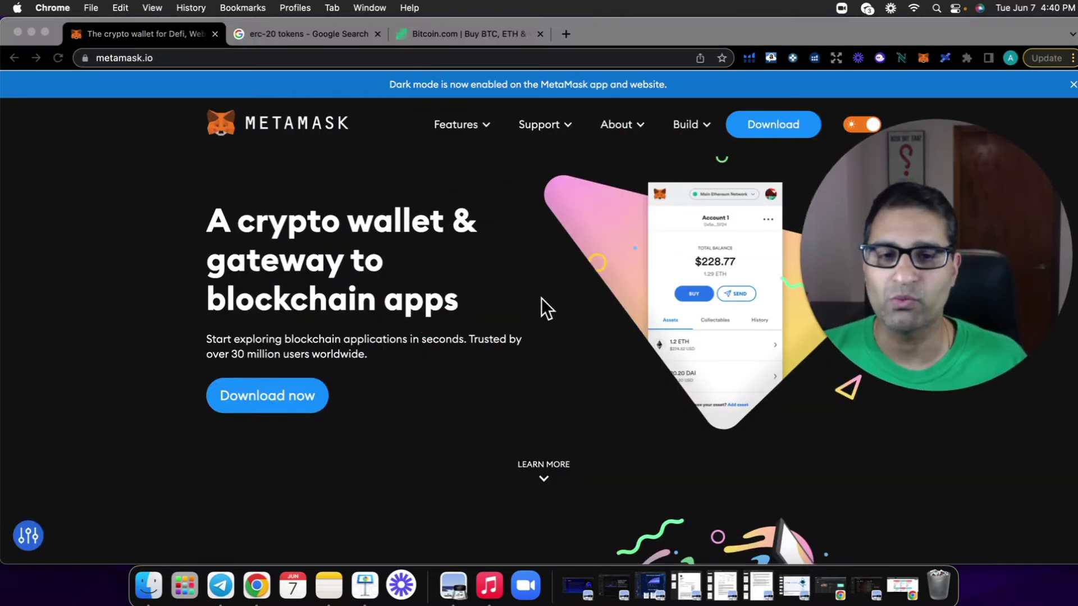
{"action": "scroll", "coordinate": [538, 306], "scroll_direction": "down", "scroll_amount": 1}
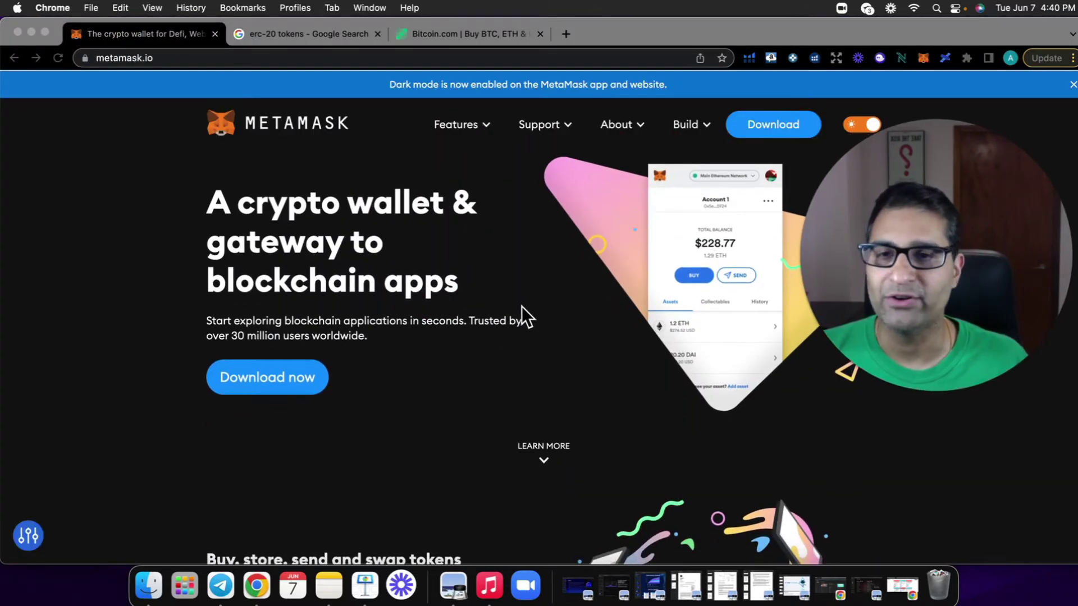
{"action": "scroll", "coordinate": [521, 307], "scroll_direction": "down", "scroll_amount": 3}
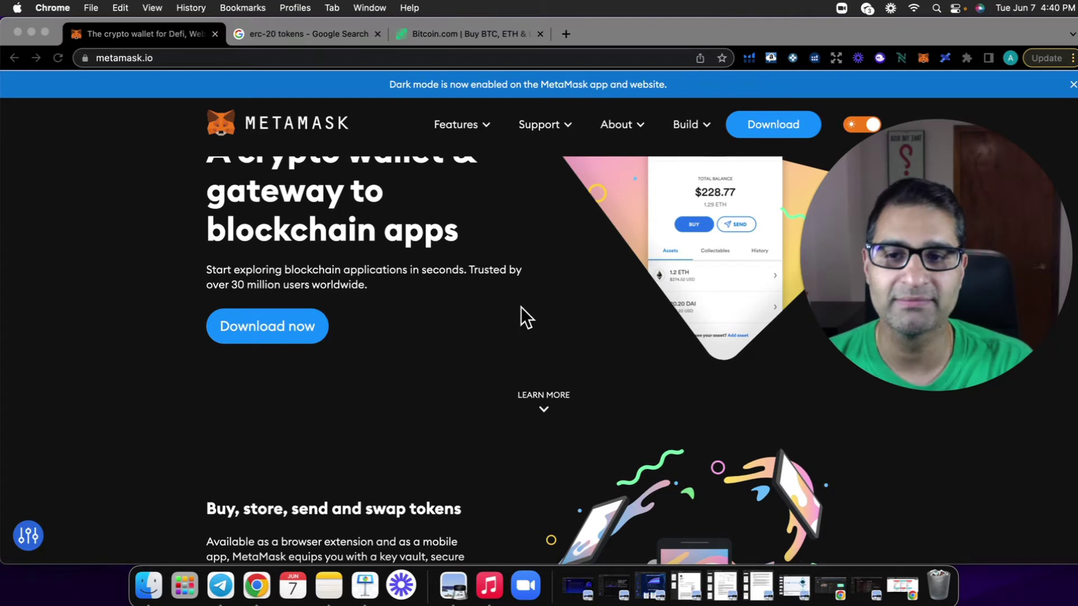
{"action": "scroll", "coordinate": [489, 269], "scroll_direction": "up", "scroll_amount": 3}
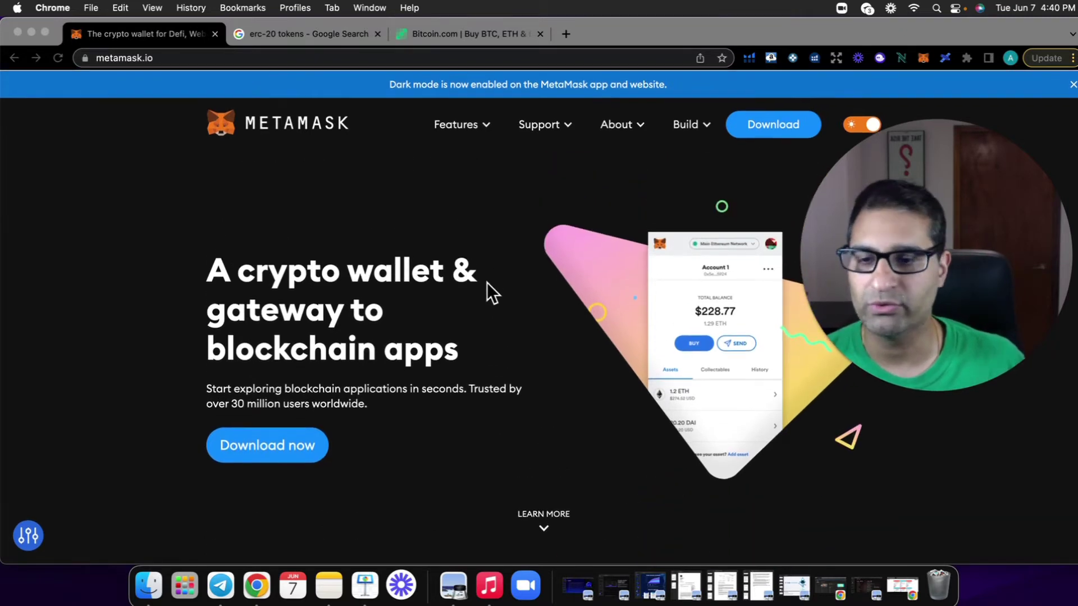
{"action": "scroll", "coordinate": [484, 282], "scroll_direction": "down", "scroll_amount": 5}
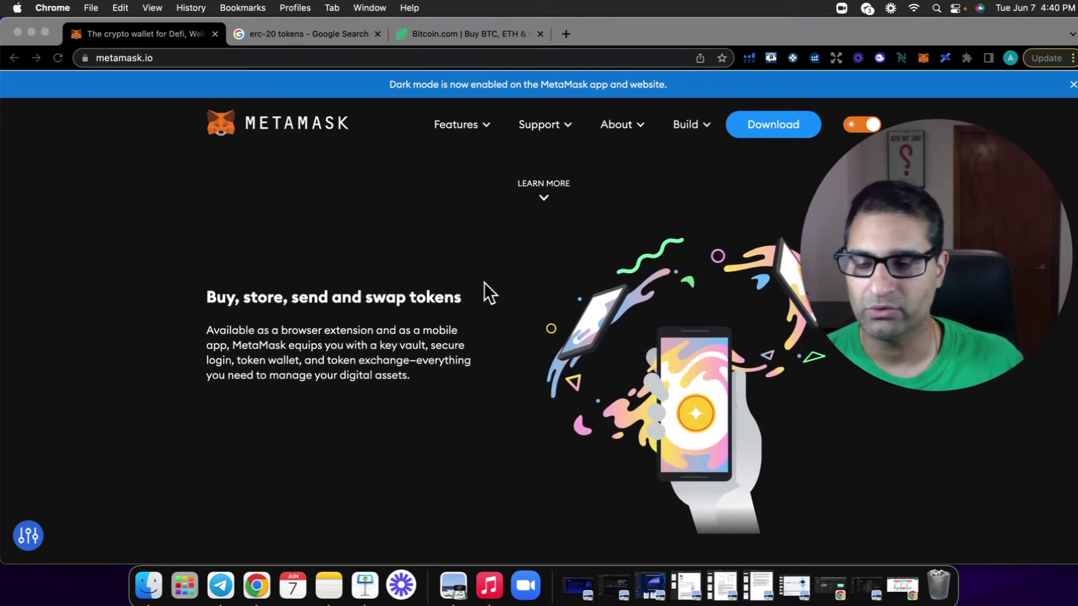
{"action": "scroll", "coordinate": [484, 282], "scroll_direction": "up", "scroll_amount": 3}
{"action": "scroll", "coordinate": [483, 283], "scroll_direction": "up", "scroll_amount": 3}
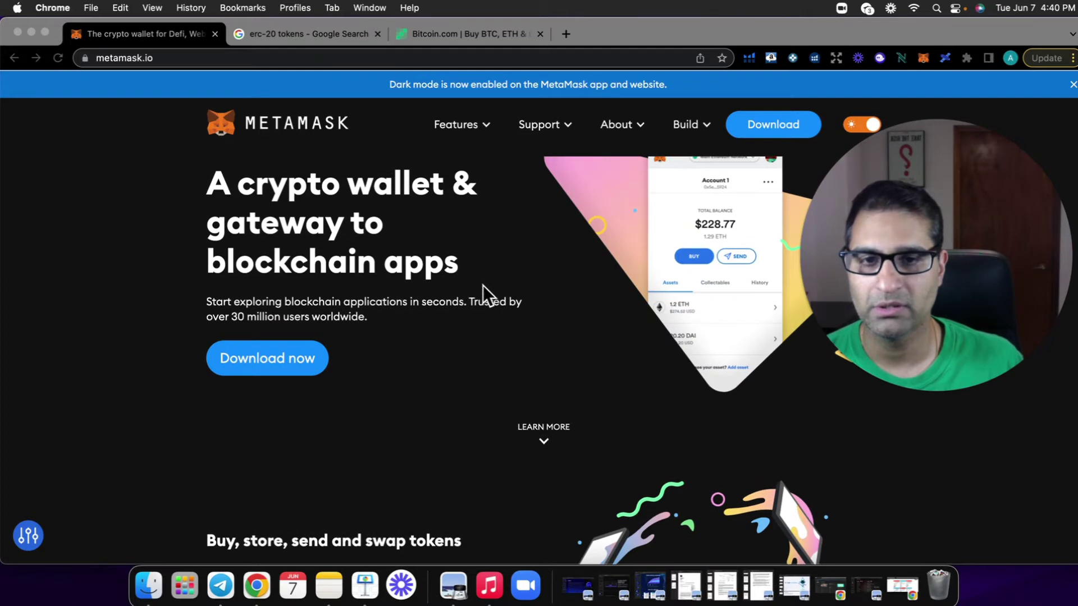
{"action": "scroll", "coordinate": [483, 285], "scroll_direction": "down", "scroll_amount": 1}
{"action": "scroll", "coordinate": [483, 285], "scroll_direction": "up", "scroll_amount": 2}
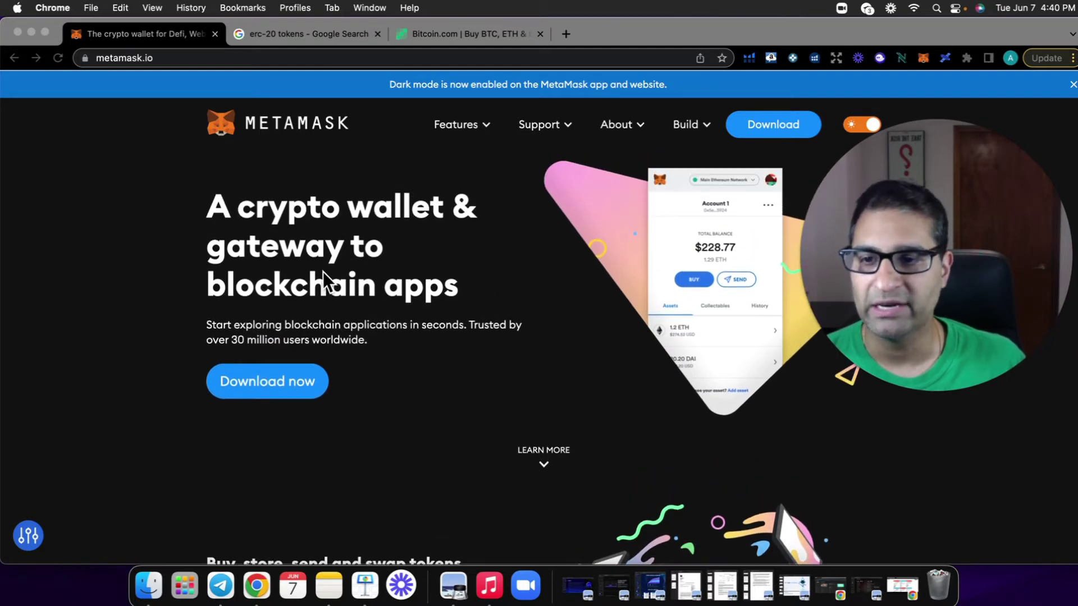
Review the buy, store, send and swap tokens sections, then open the MetaMask extension.
{"action": "left_click", "coordinate": [284, 209]}
{"action": "left_click", "coordinate": [359, 211]}
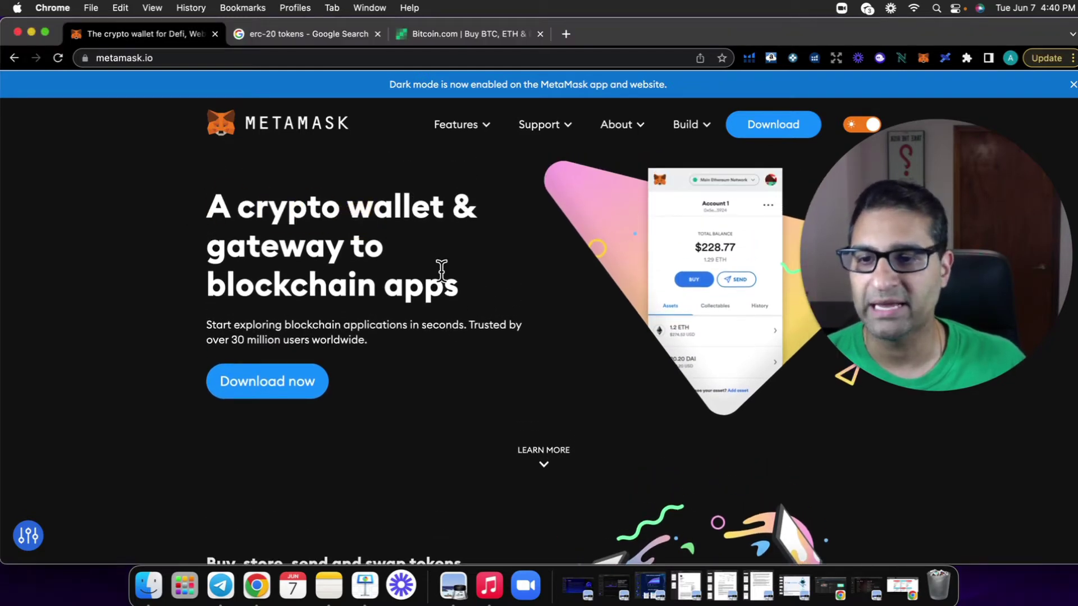
{"action": "scroll", "coordinate": [507, 295], "scroll_direction": "down", "scroll_amount": 5}
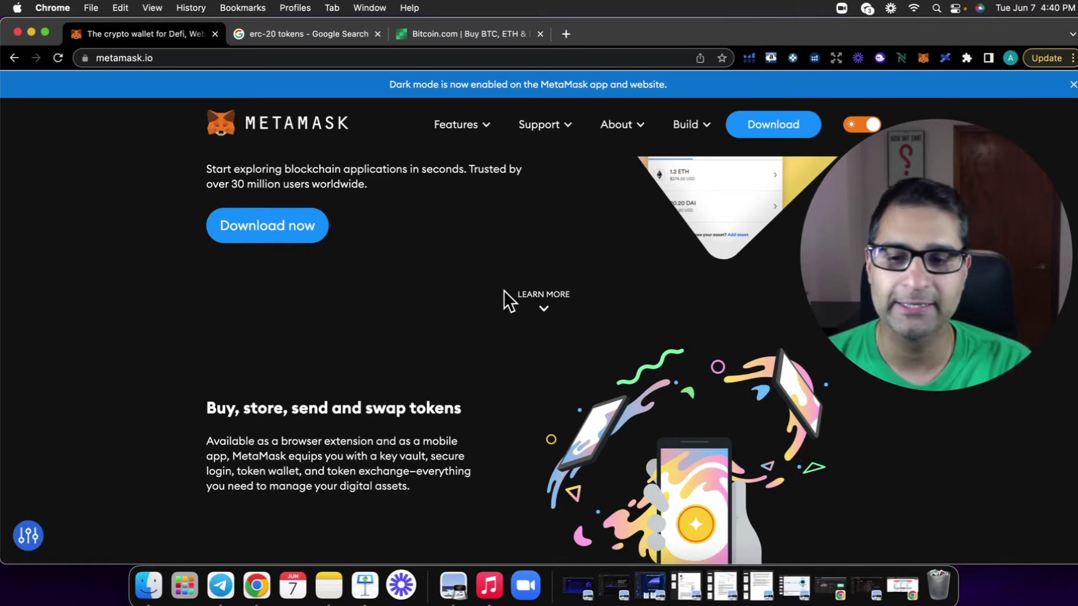
{"action": "scroll", "coordinate": [457, 296], "scroll_direction": "down", "scroll_amount": 3}
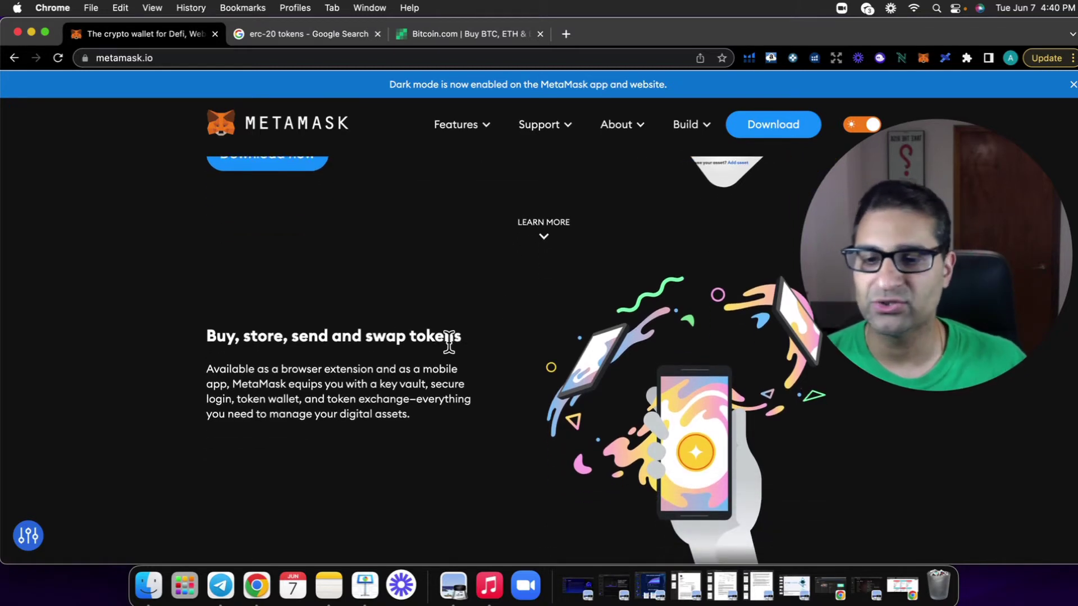
{"action": "scroll", "coordinate": [553, 321], "scroll_direction": "up", "scroll_amount": 10}
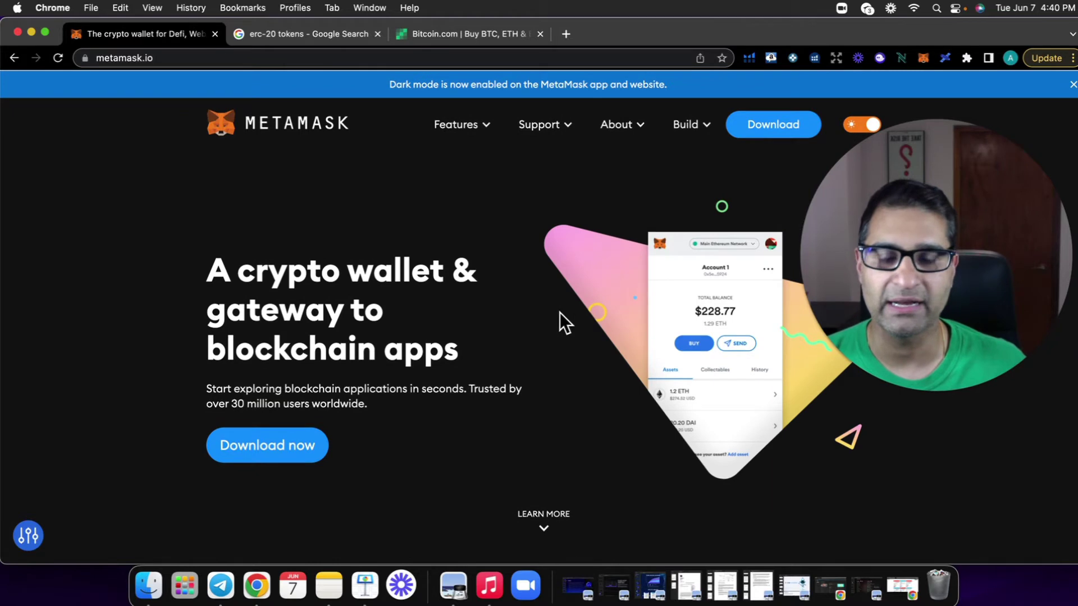
{"action": "left_click", "coordinate": [924, 58]}
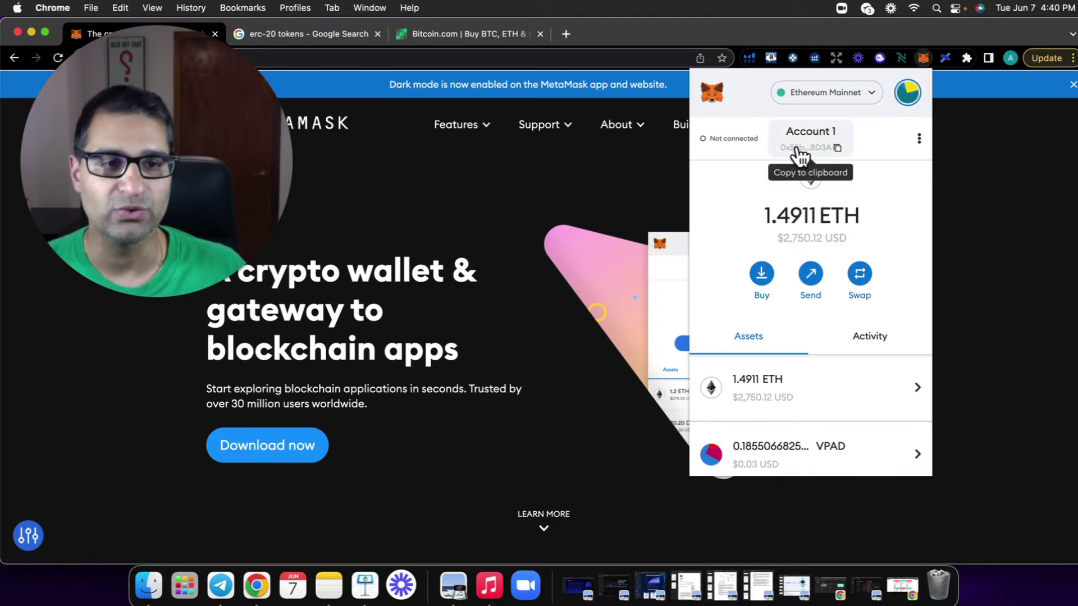
Check the network list without switching, scroll the ETH and VPAD assets, then close the popup.
{"action": "left_click", "coordinate": [858, 97]}
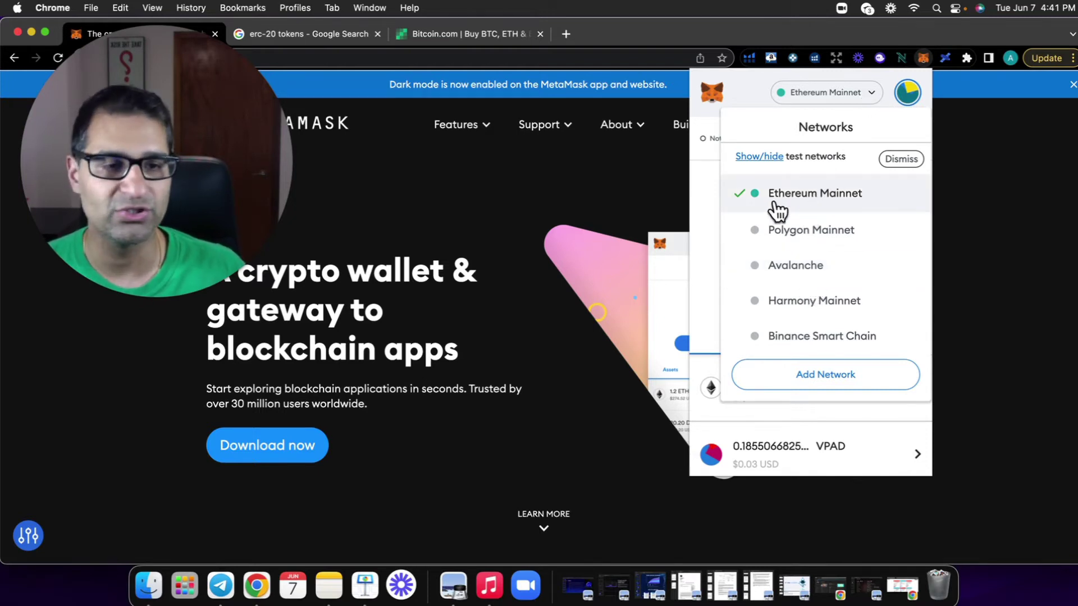
{"action": "left_click", "coordinate": [703, 149]}
{"action": "scroll", "coordinate": [818, 340], "scroll_direction": "down", "scroll_amount": 5}
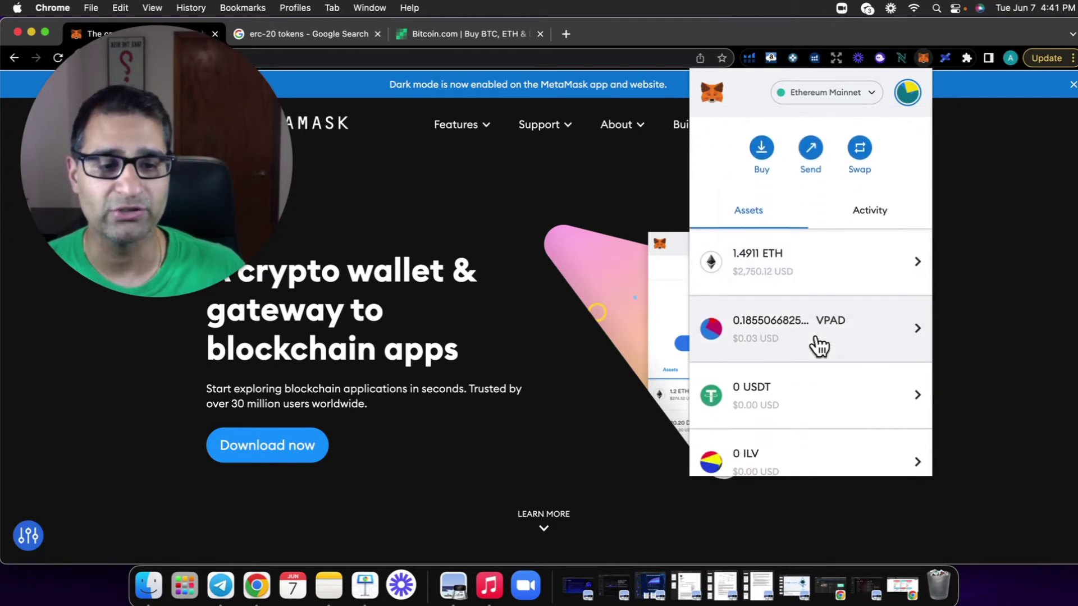
{"action": "scroll", "coordinate": [805, 306], "scroll_direction": "down", "scroll_amount": 5}
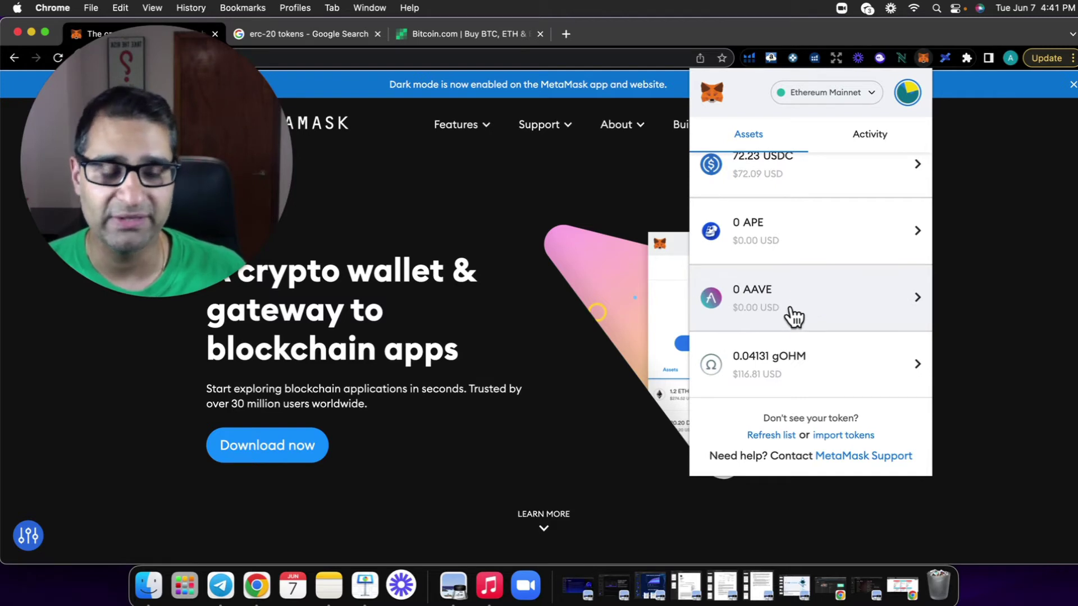
{"action": "scroll", "coordinate": [798, 315], "scroll_direction": "up", "scroll_amount": 10}
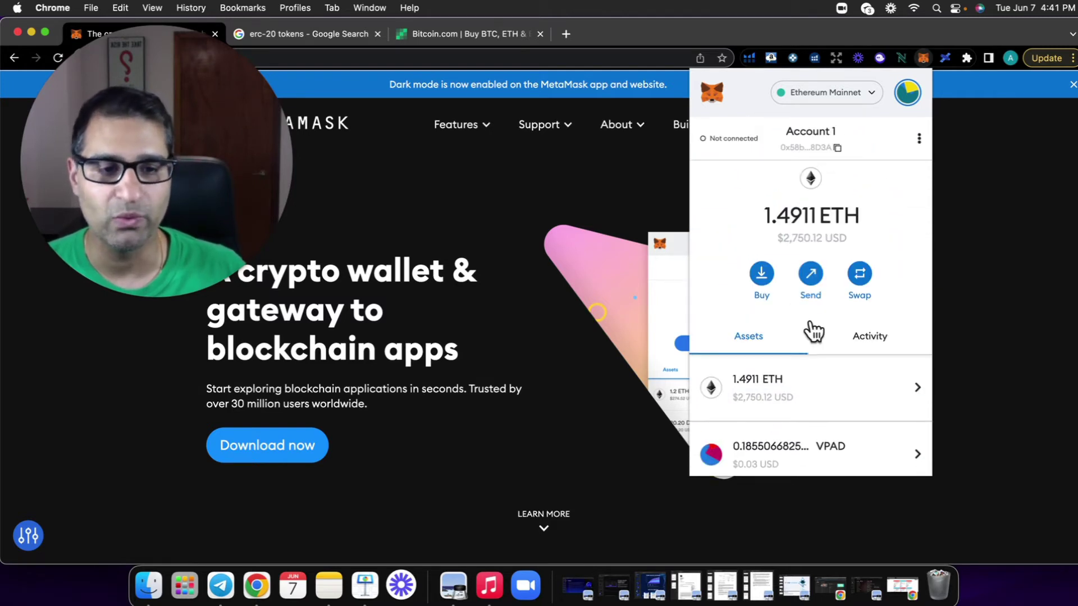
{"action": "scroll", "coordinate": [814, 334], "scroll_direction": "down", "scroll_amount": 5}
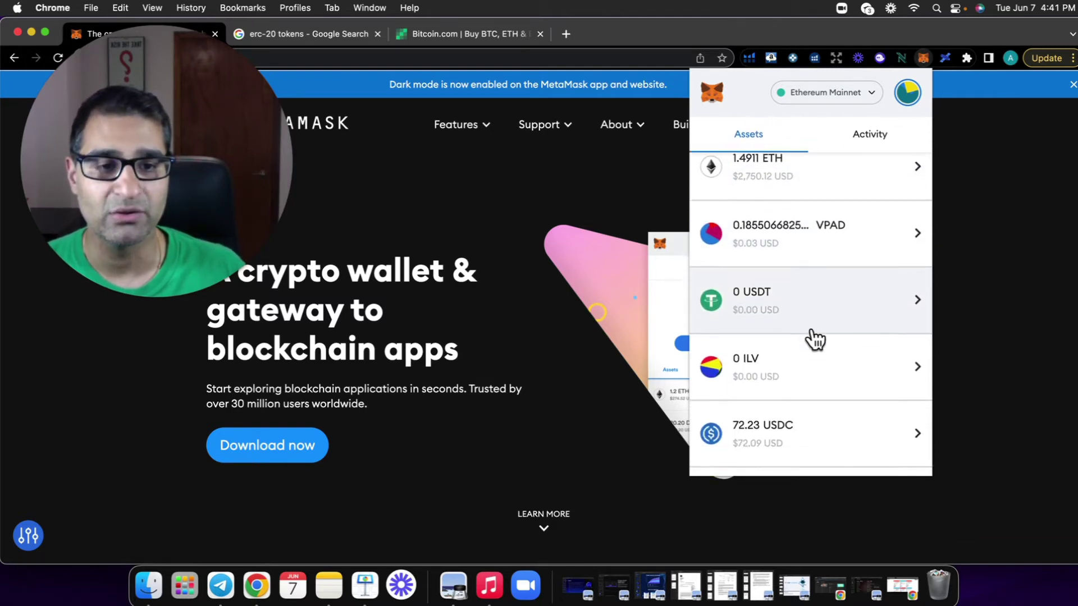
{"action": "scroll", "coordinate": [814, 337], "scroll_direction": "up", "scroll_amount": 2}
{"action": "scroll", "coordinate": [813, 337], "scroll_direction": "up", "scroll_amount": 1}
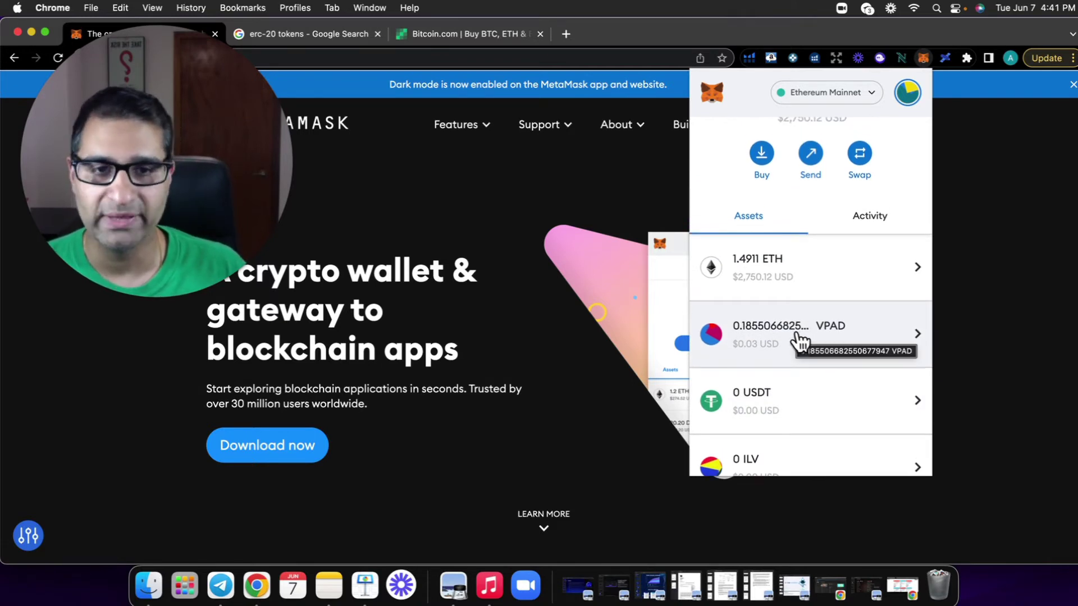
{"action": "scroll", "coordinate": [826, 335], "scroll_direction": "down", "scroll_amount": 1}
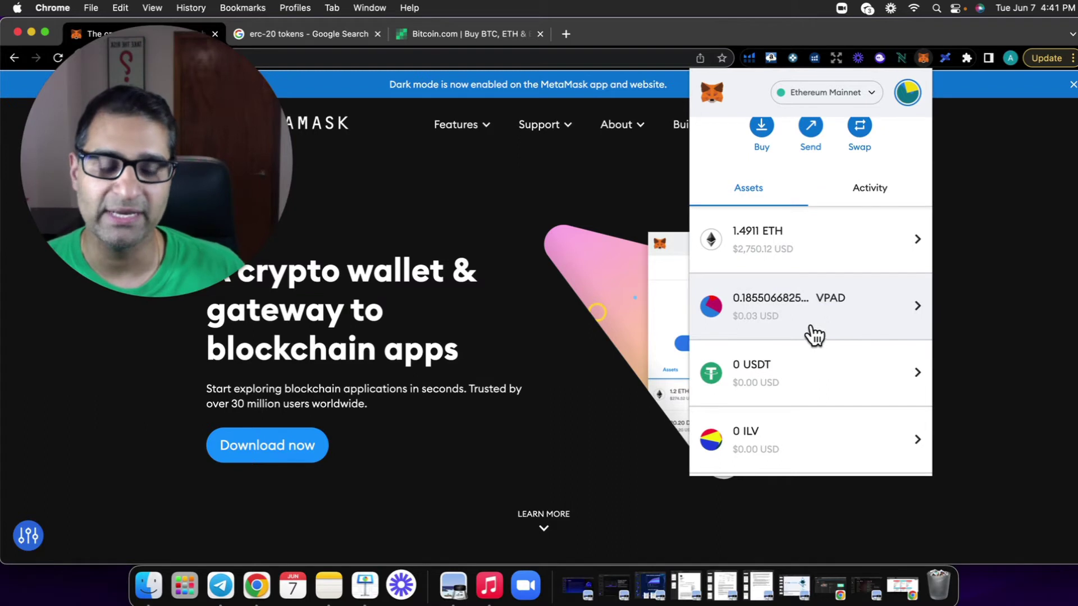
{"action": "scroll", "coordinate": [814, 336], "scroll_direction": "up", "scroll_amount": 5}
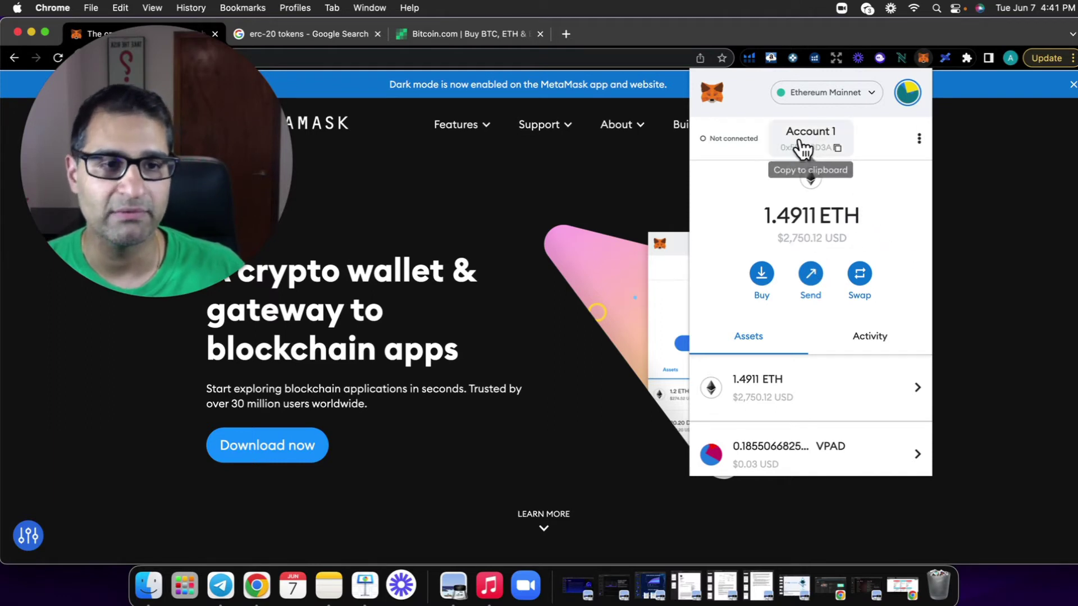
{"action": "left_click", "coordinate": [605, 158]}
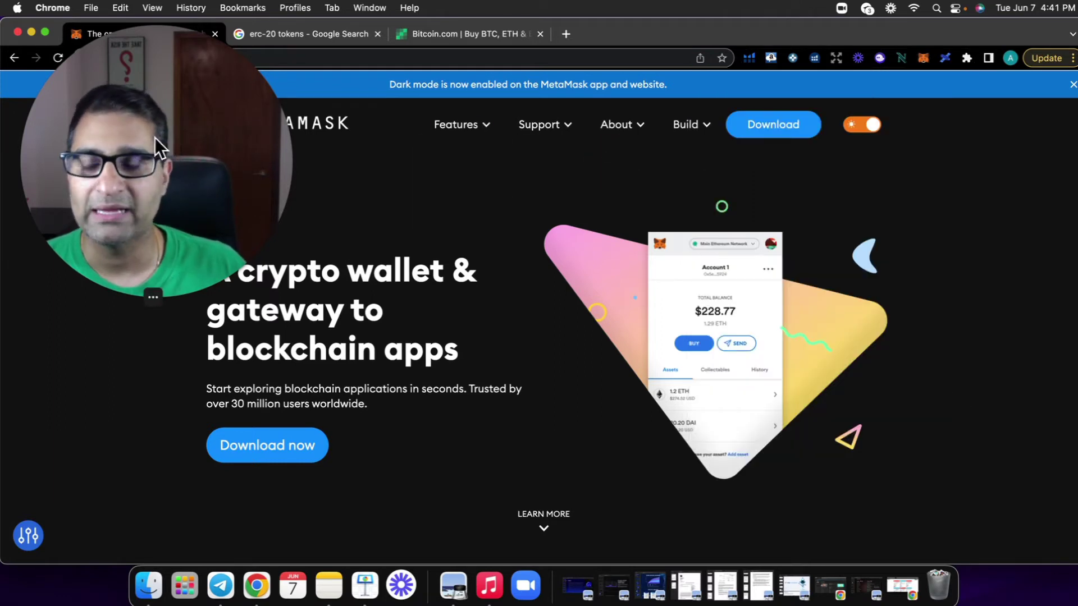
Search Google for 'uniswap' in a new tab.
{"action": "left_click", "coordinate": [566, 34]}
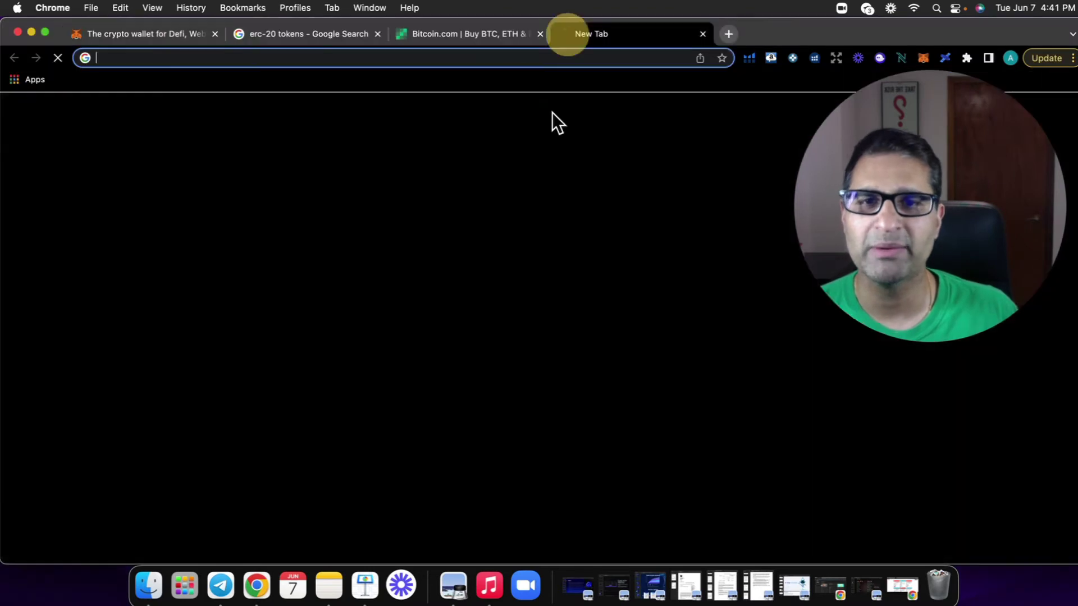
{"action": "left_click", "coordinate": [540, 308]}
{"action": "type", "text": "d"}
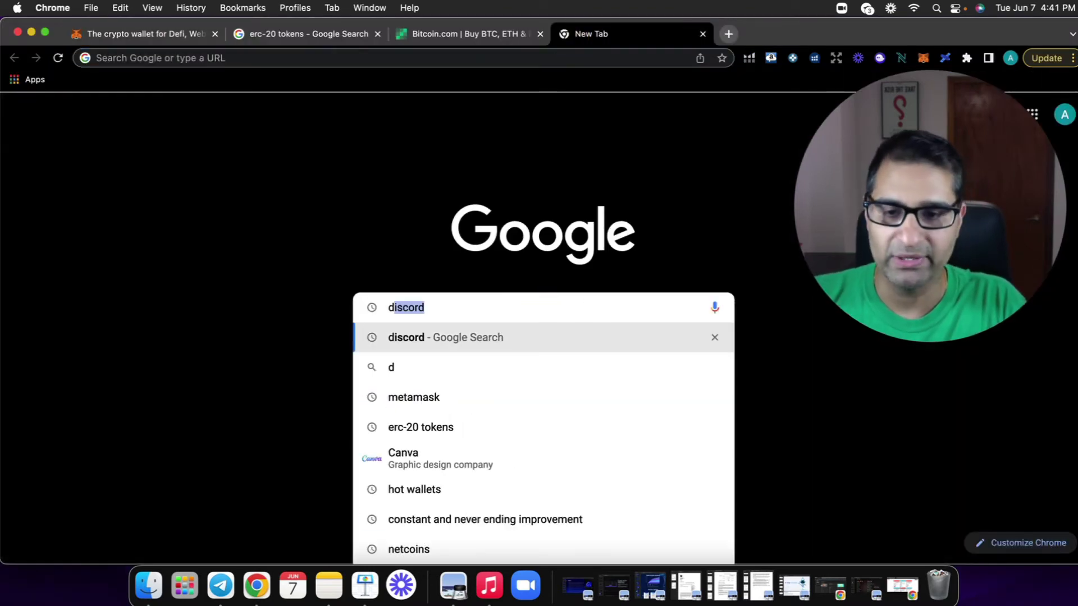
{"action": "key", "text": "BackSpace"}
{"action": "key", "text": "BackSpace"}
{"action": "type", "text": "unis"}
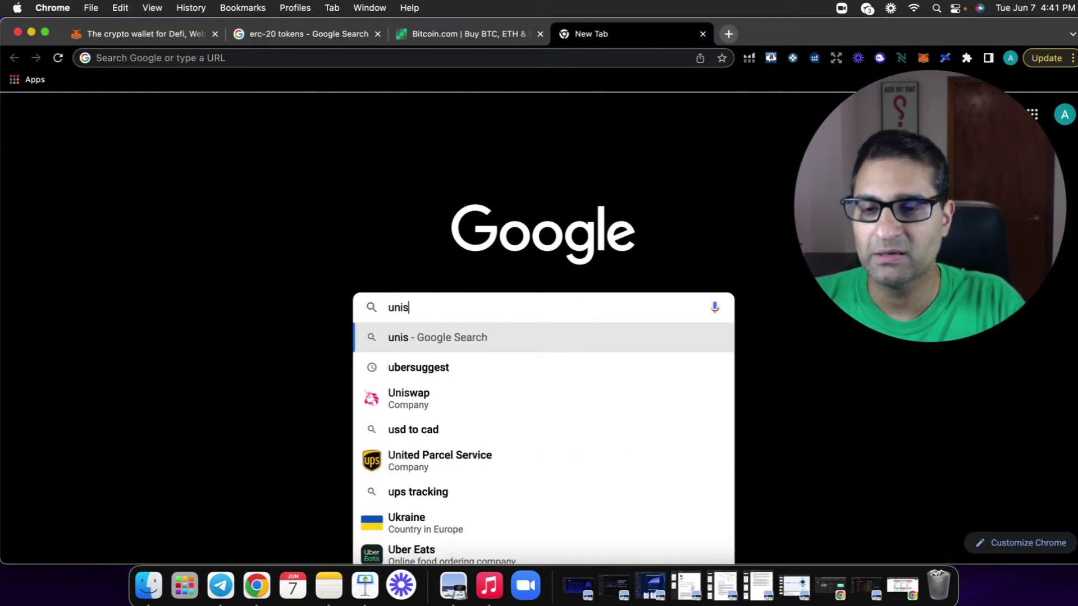
{"action": "type", "text": "wap"}
{"action": "key", "text": "Return"}
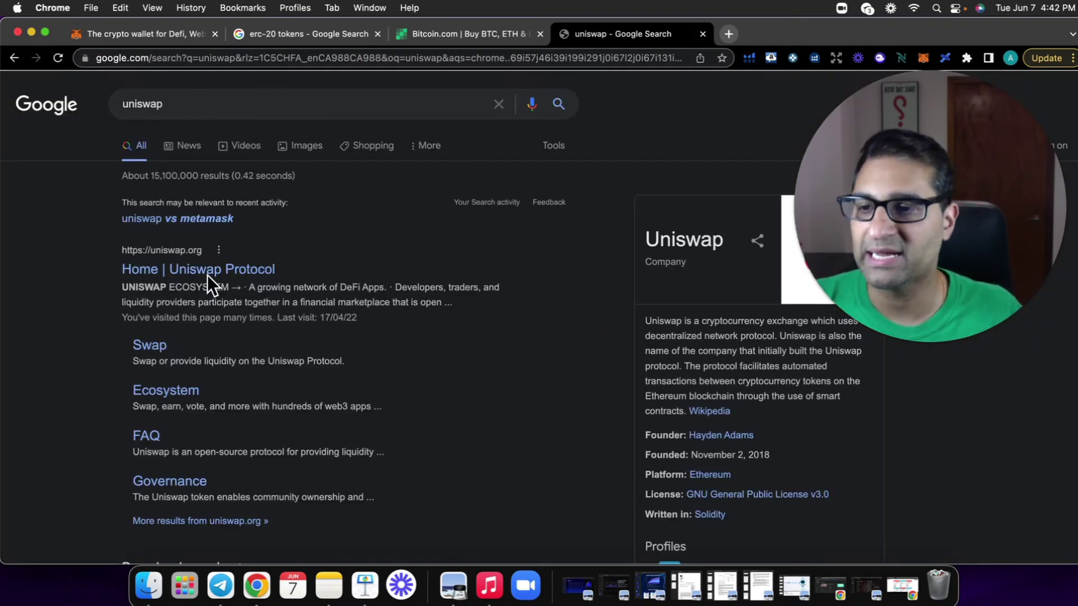
Open the Home | Uniswap Protocol result at uniswap.org.
{"action": "left_click", "coordinate": [152, 268]}
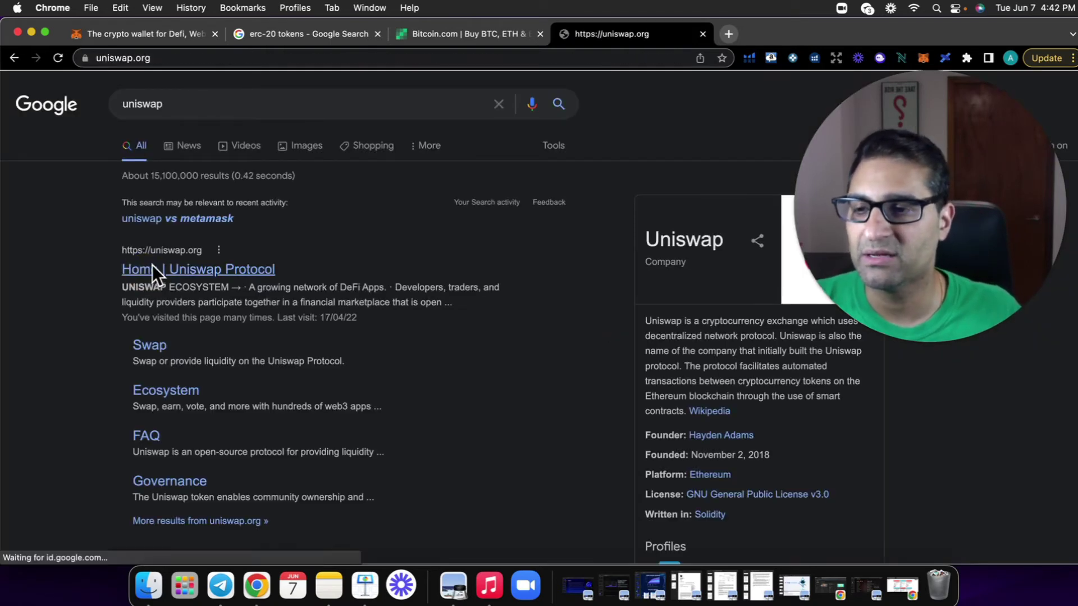
{"action": "left_click_drag", "start_coordinate": [942, 281], "coordinate": [168, 204]}
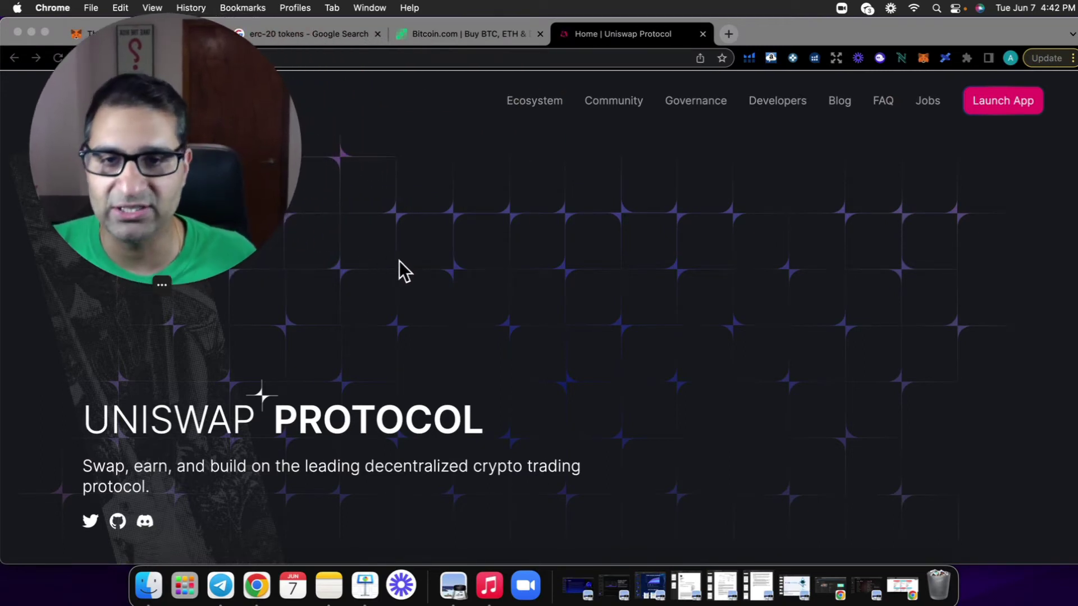
{"action": "left_click", "coordinate": [992, 108]}
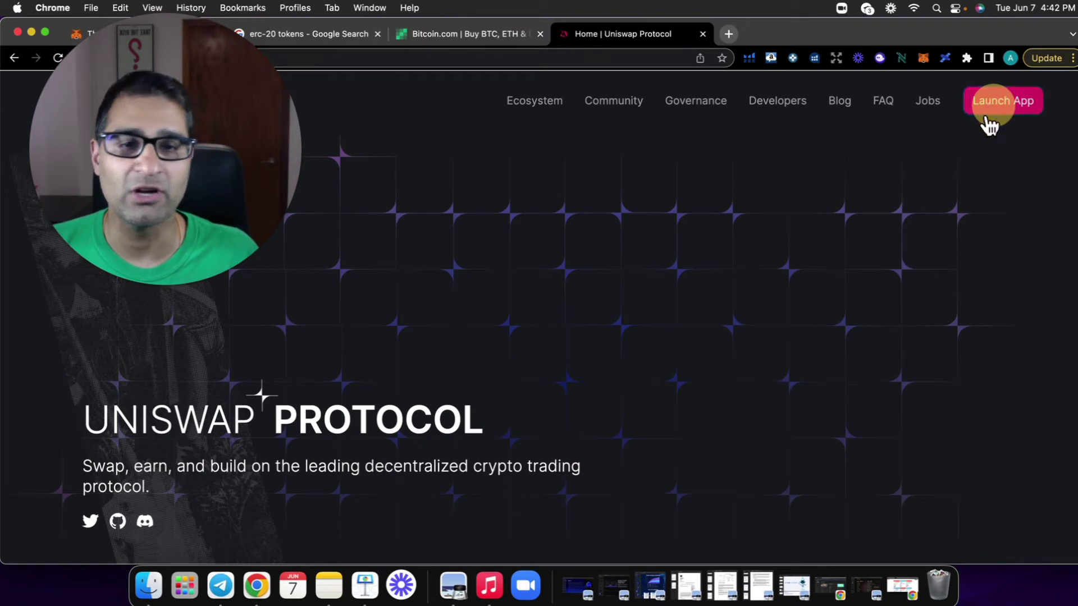
Launch the Uniswap app, confirm MetaMask shows Connected, and open the Account details.
{"action": "left_click", "coordinate": [996, 111]}
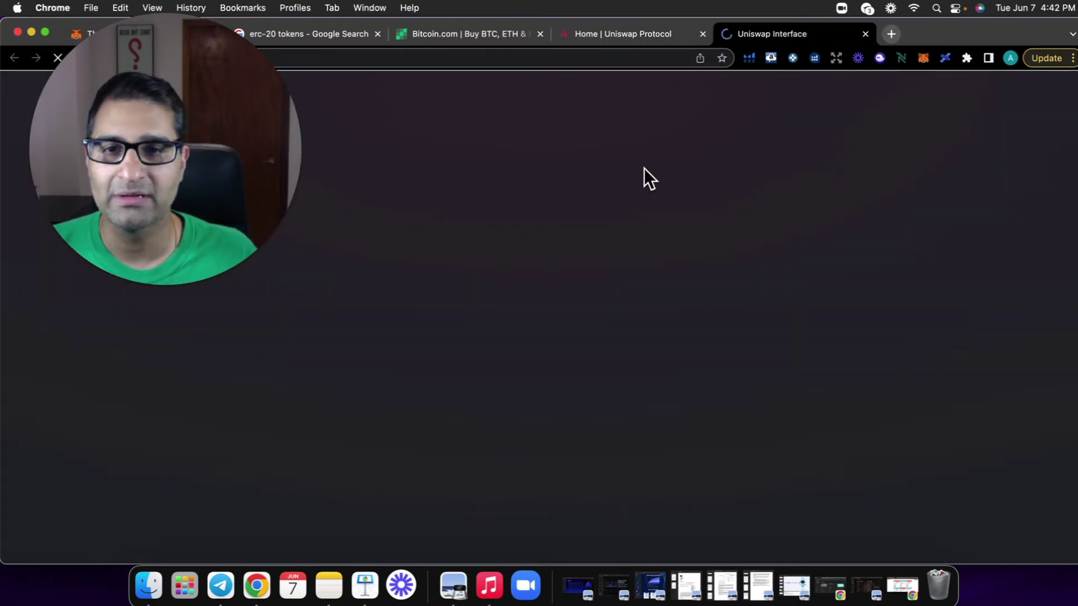
{"action": "left_click_drag", "start_coordinate": [227, 155], "coordinate": [254, 179]}
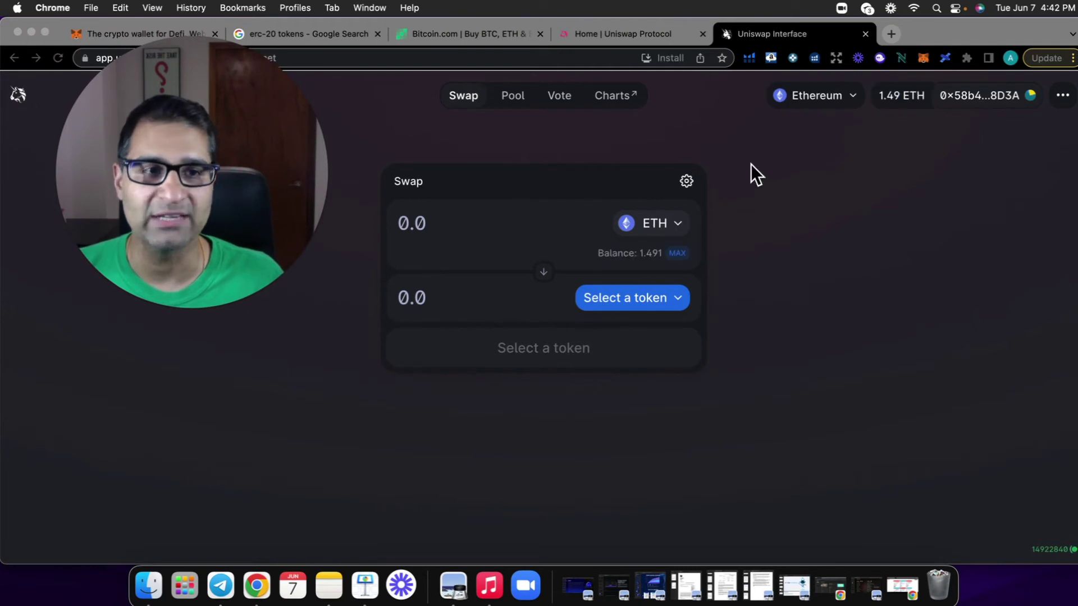
{"action": "left_click", "coordinate": [924, 59]}
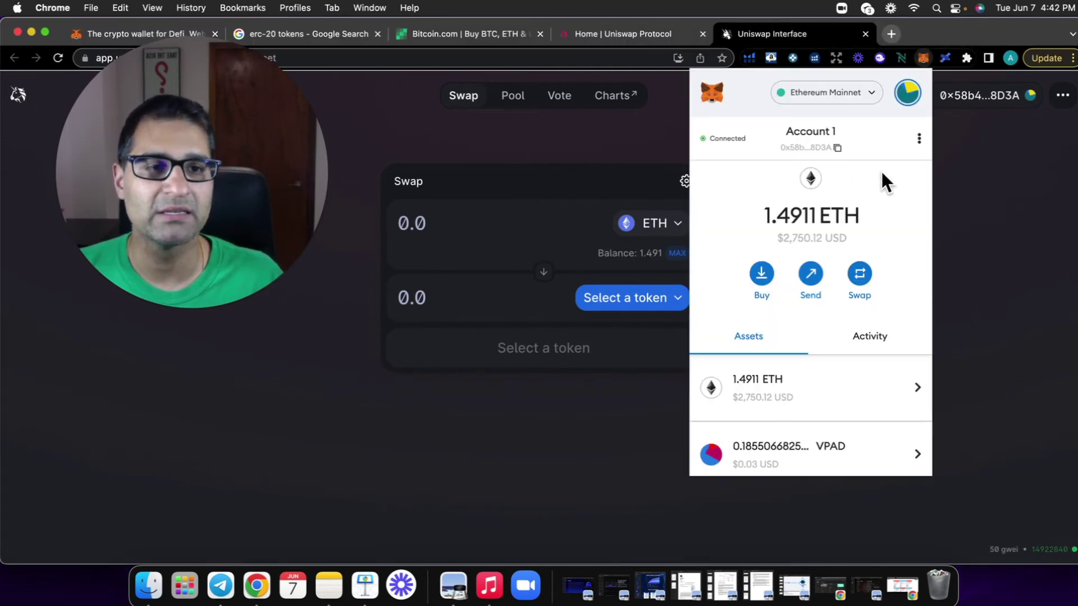
{"action": "left_click", "coordinate": [995, 179]}
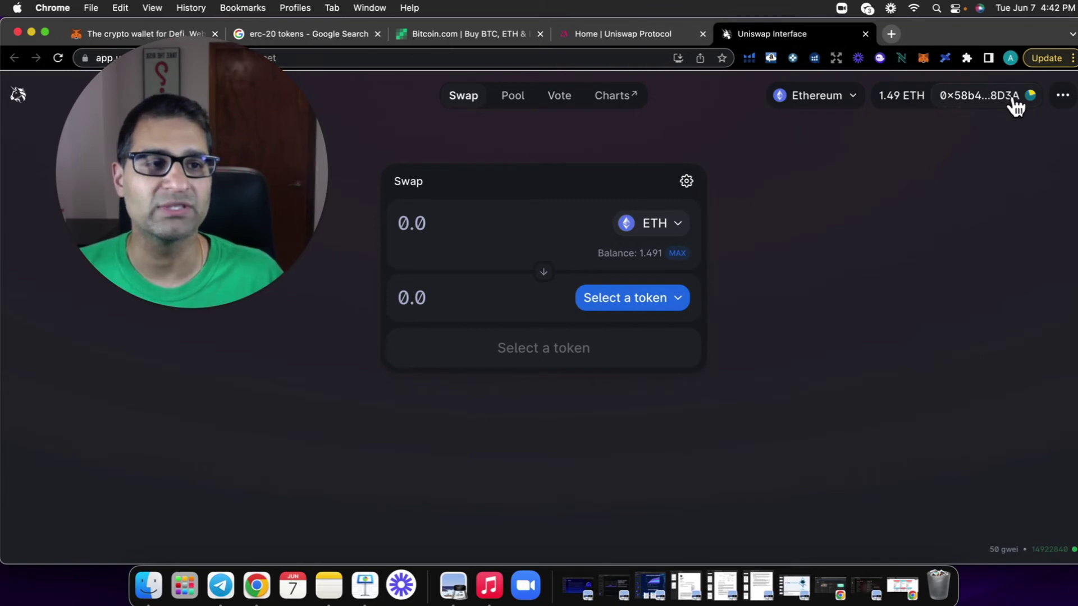
{"action": "left_click", "coordinate": [924, 59]}
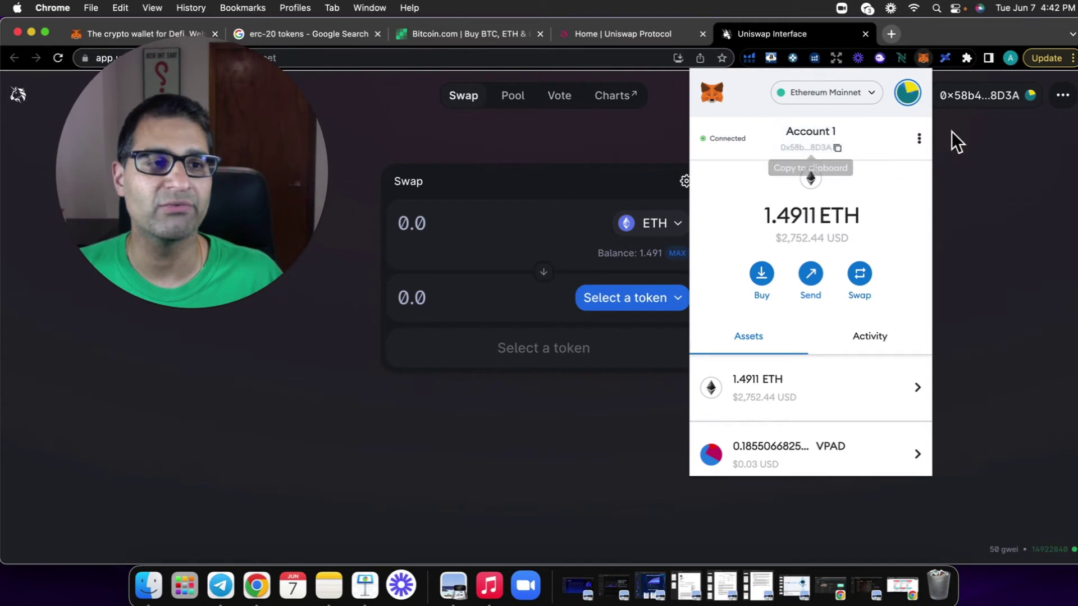
{"action": "left_click", "coordinate": [1008, 156]}
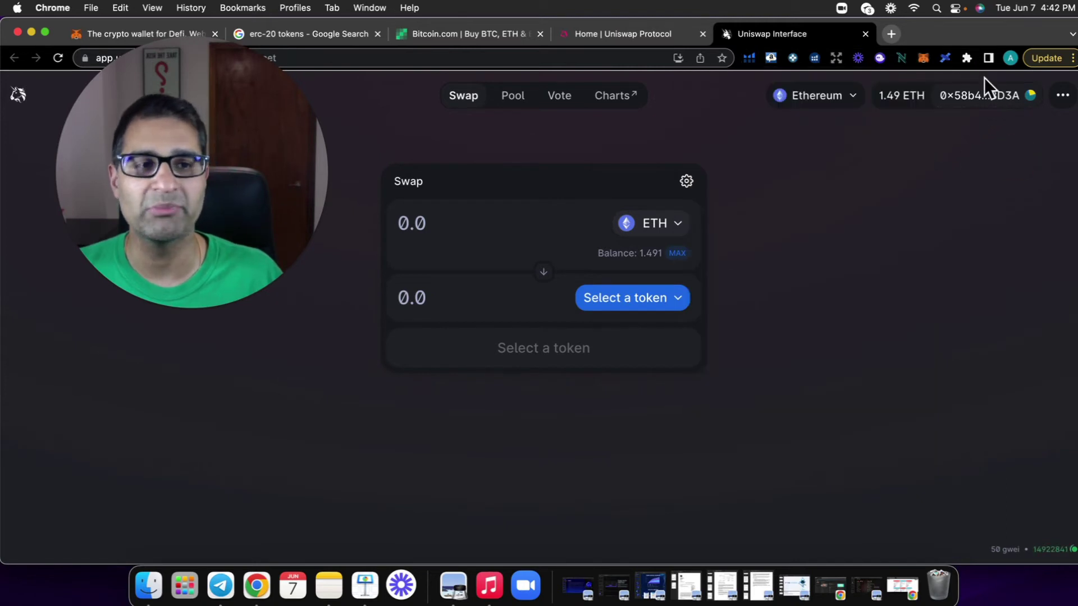
{"action": "left_click", "coordinate": [980, 96]}
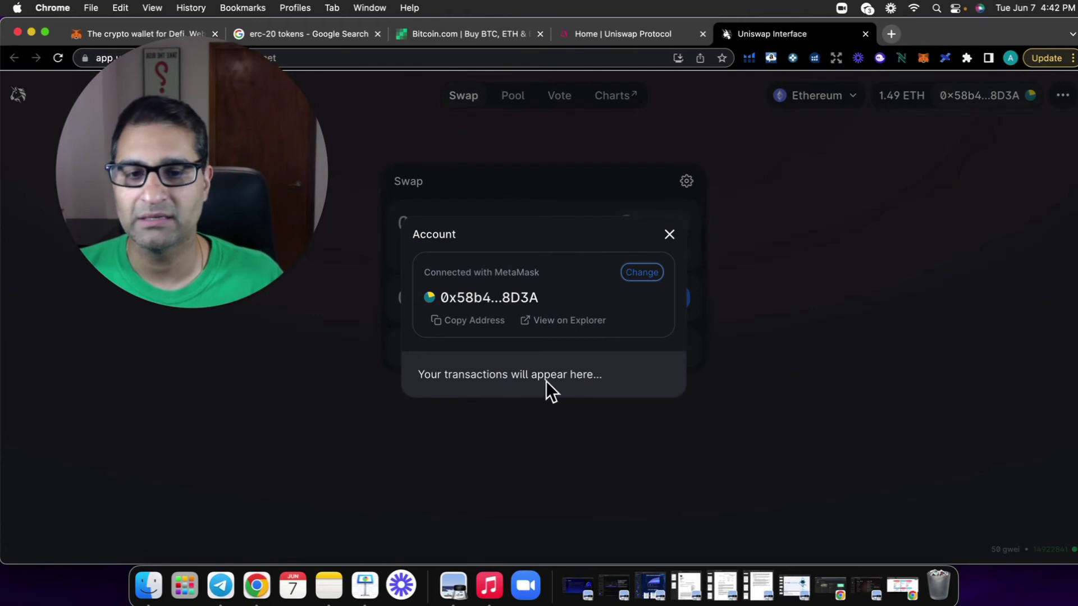
Close the Uniswap Account modal to return to the ETH swap form.
{"action": "left_click", "coordinate": [1014, 263]}
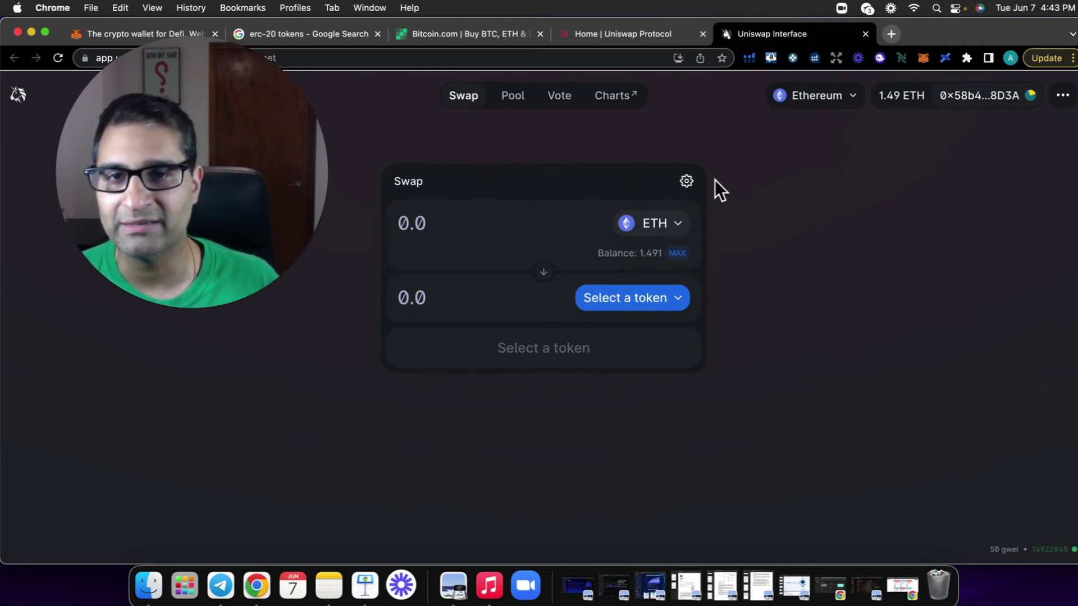
Close the erc-20 tokens search tab, revealing the Bitcoin.com homepage.
{"action": "left_click", "coordinate": [308, 32]}
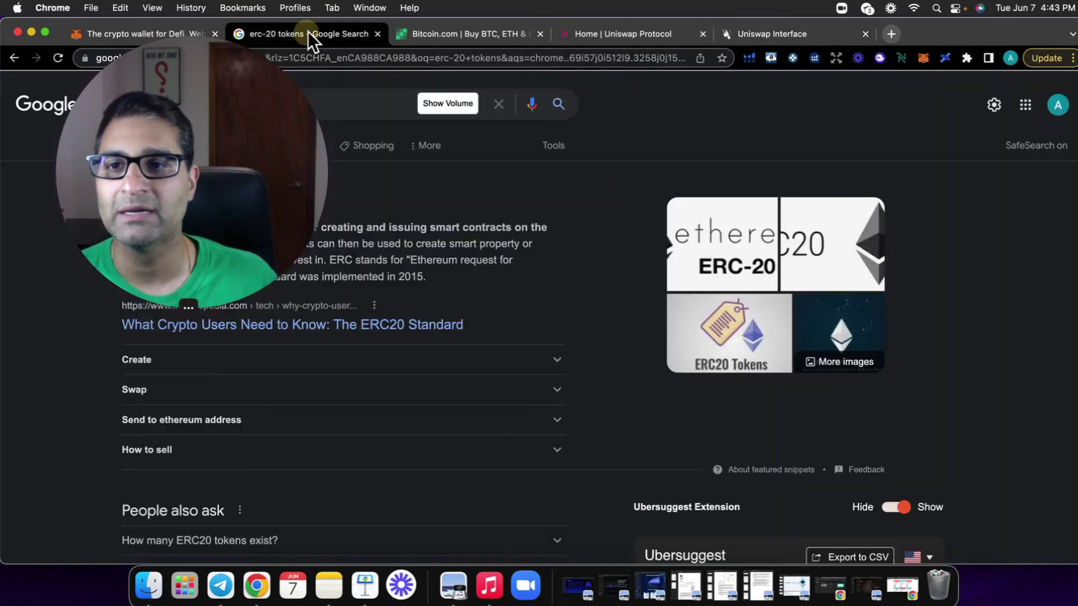
{"action": "left_click", "coordinate": [378, 34]}
{"action": "left_click_drag", "start_coordinate": [216, 135], "coordinate": [966, 183]}
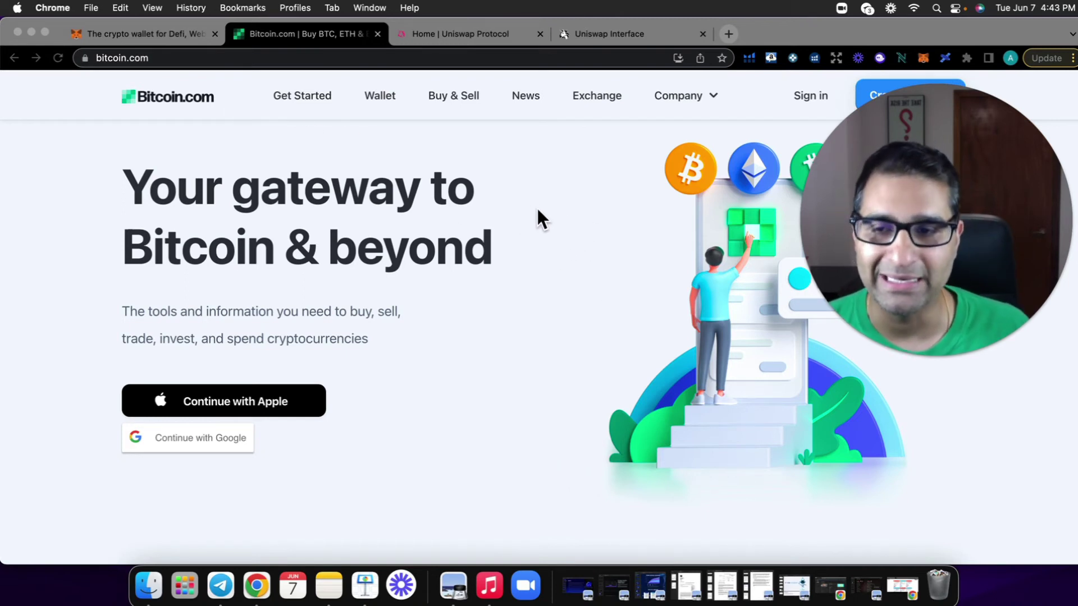
{"action": "mouse_move", "coordinate": [826, 215]}
{"action": "left_click_drag", "start_coordinate": [1013, 240], "coordinate": [999, 281]}
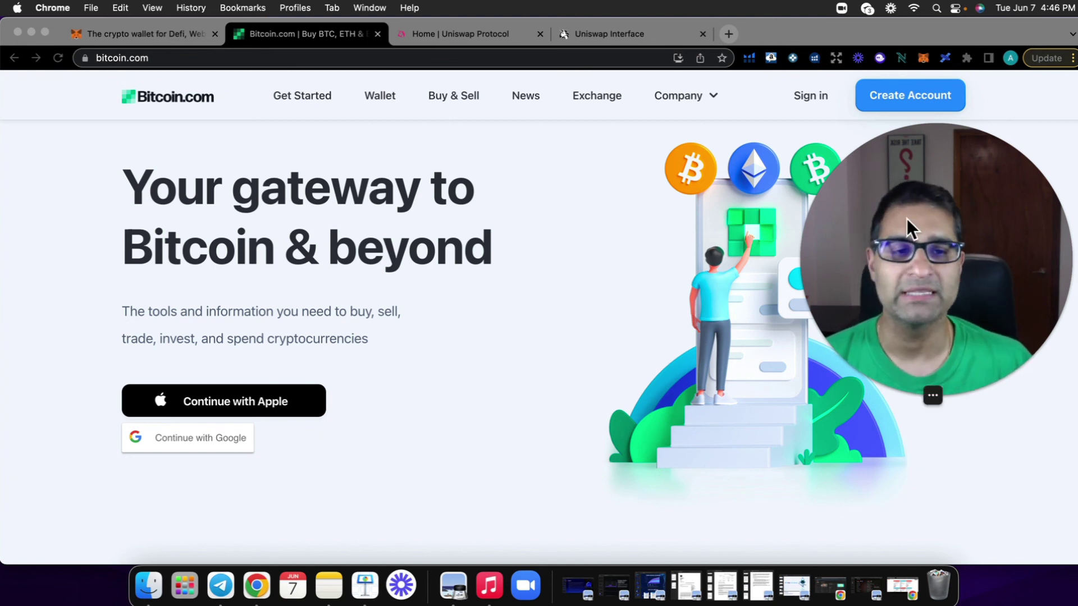
{"action": "left_click_drag", "start_coordinate": [907, 229], "coordinate": [475, 221]}
{"action": "left_click", "coordinate": [527, 348]}
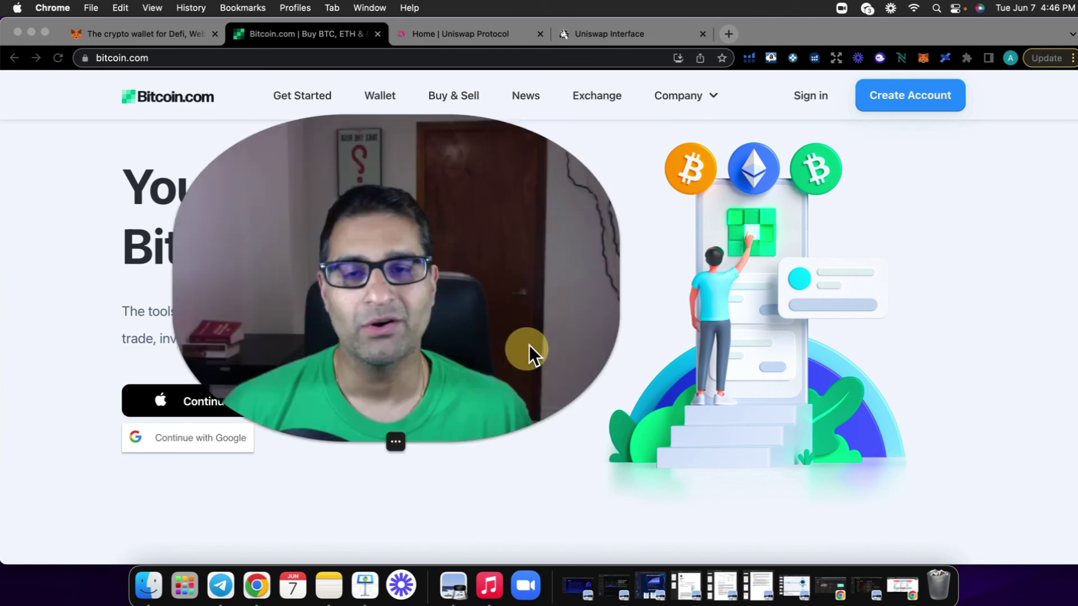